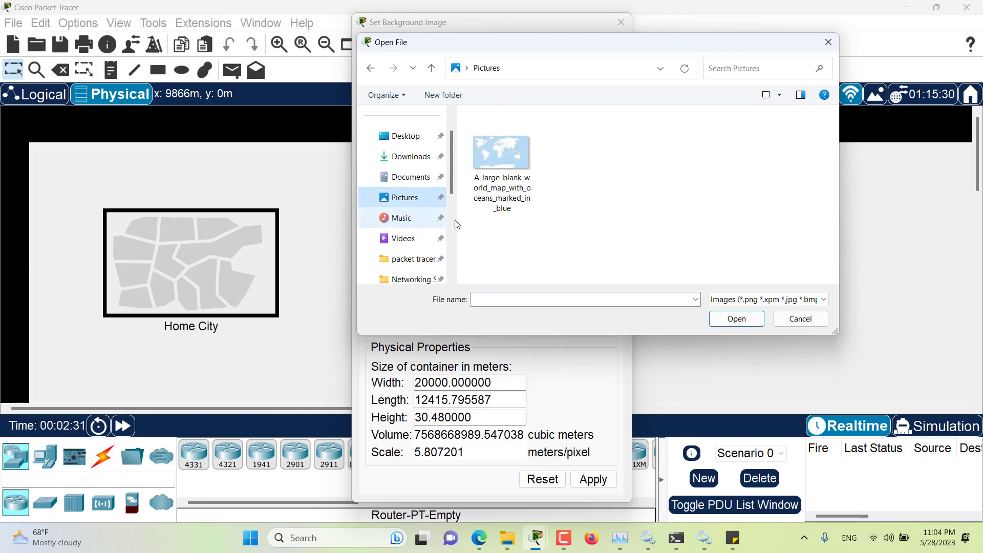
Load the blank world map from Pictures as the Intercity background, review its dimensions, and apply it at its original size
double_click(513, 169)
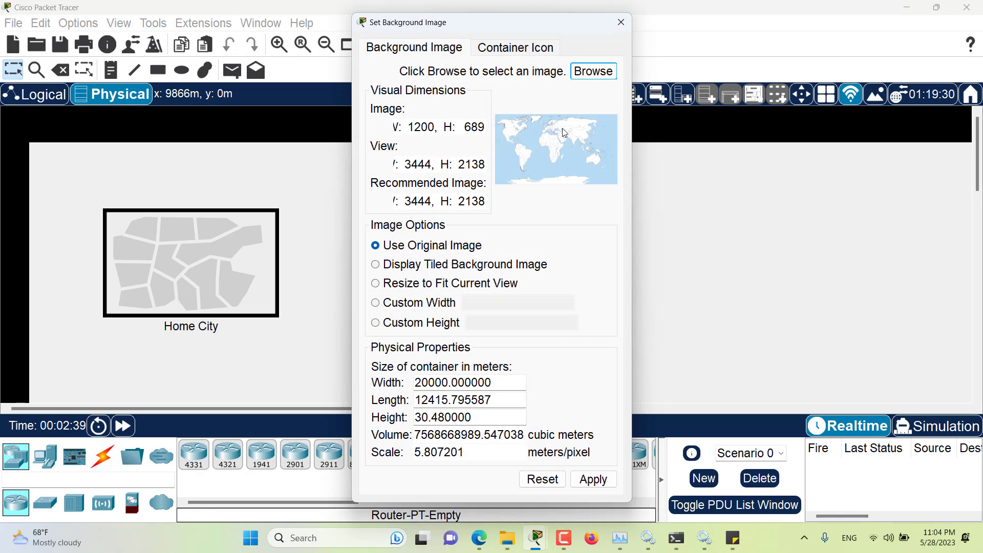
left_click_drag(399, 129, 435, 130)
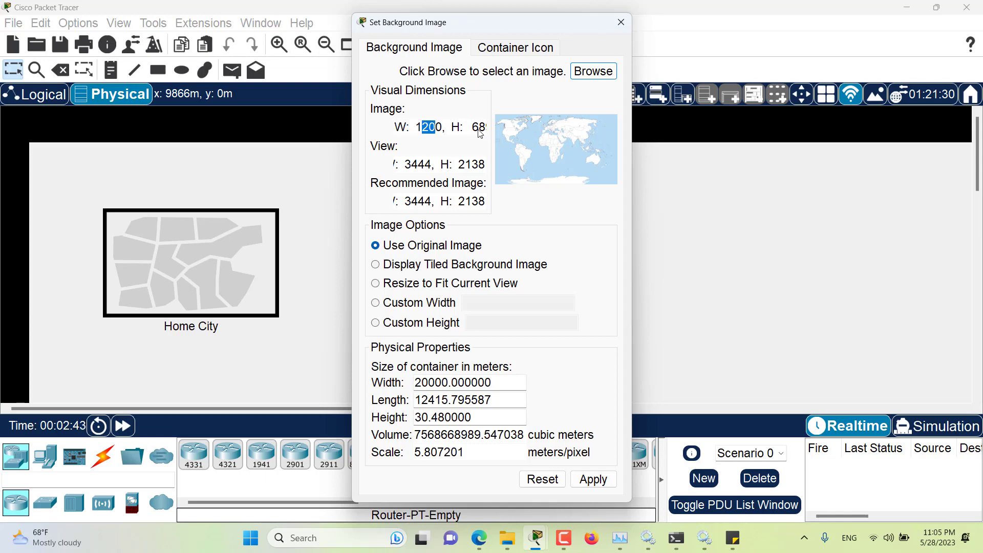
double_click(478, 130)
left_click(475, 131)
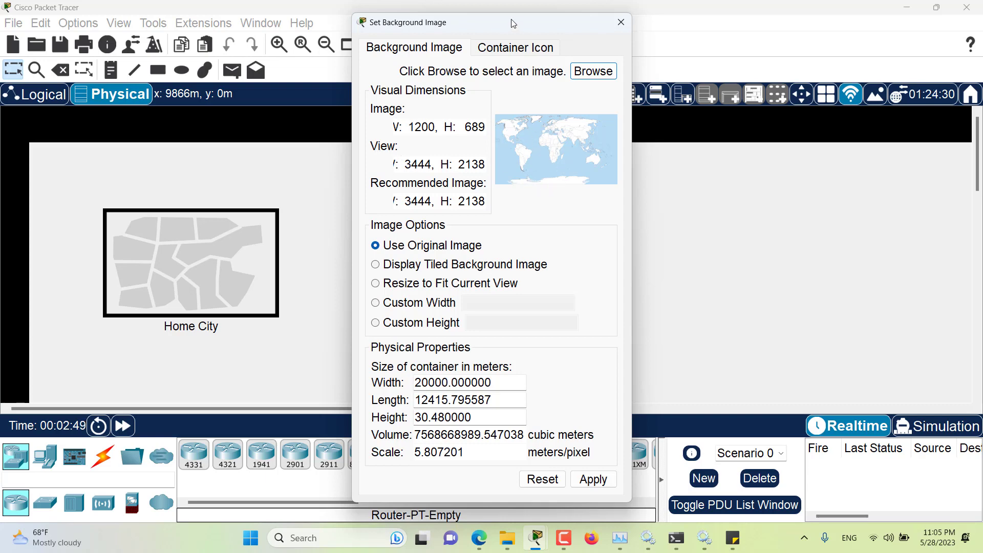
double_click(410, 171)
left_click(410, 170)
left_click_drag(412, 171, 433, 170)
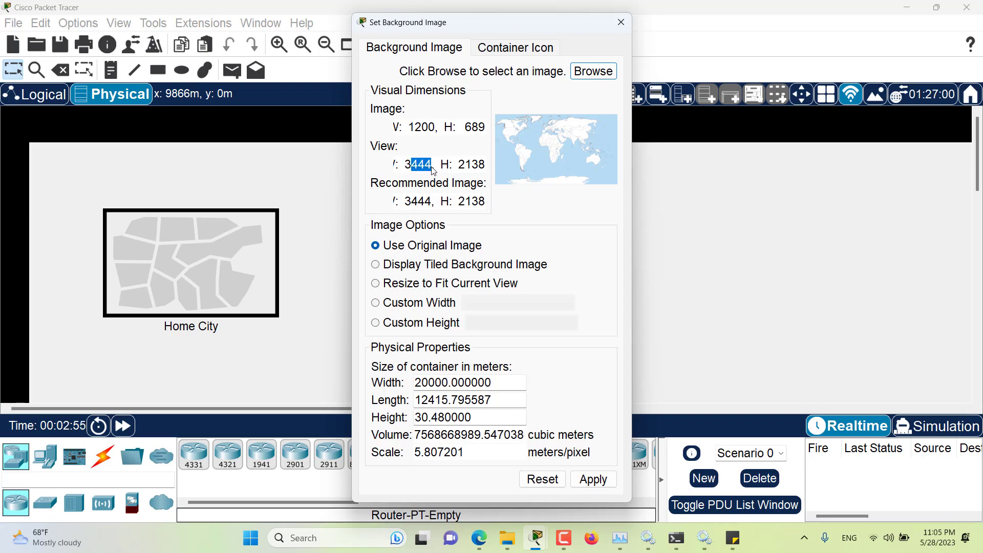
double_click(485, 169)
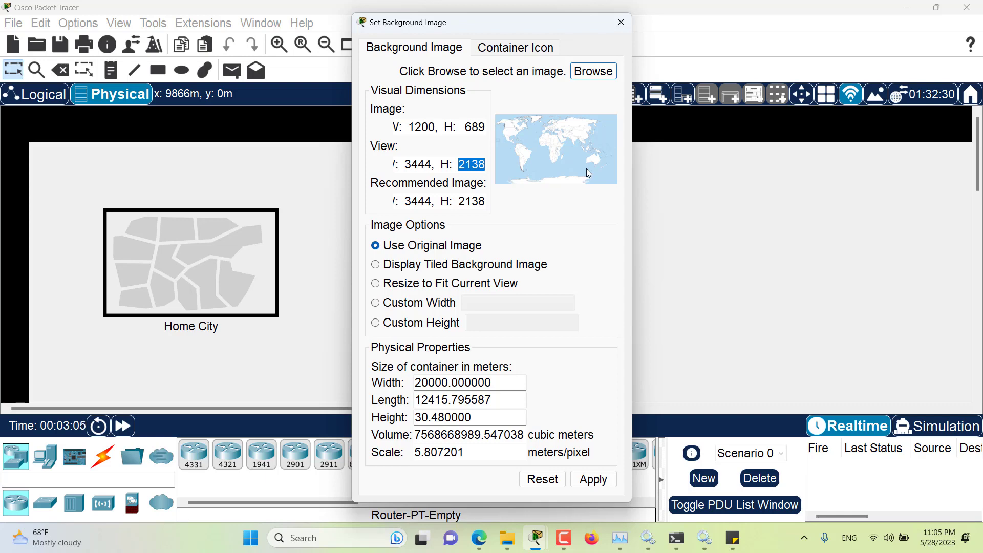
left_click(593, 479)
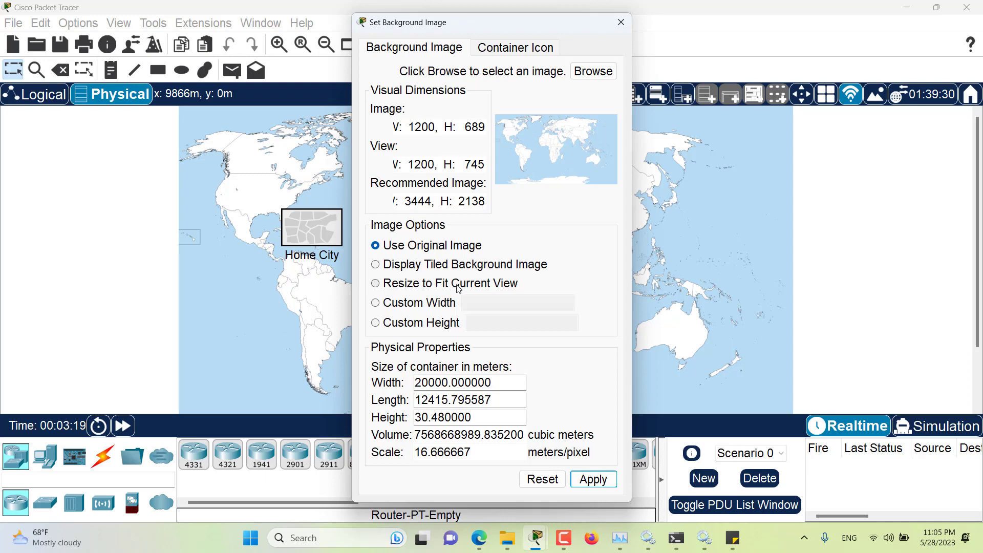
Try applying the background with Resize to Fit Current View, and compare the image, view and recommended dimensions
left_click(377, 285)
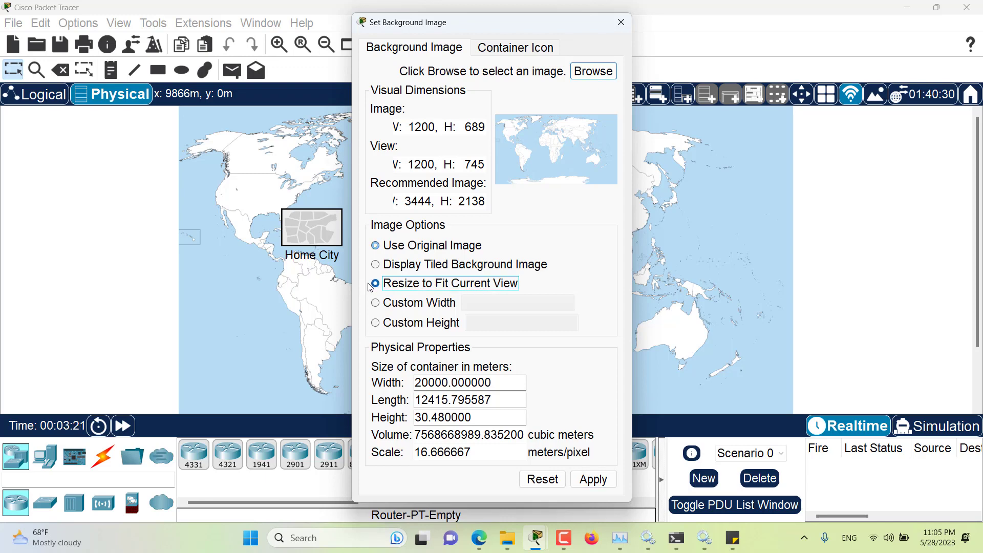
left_click(607, 482)
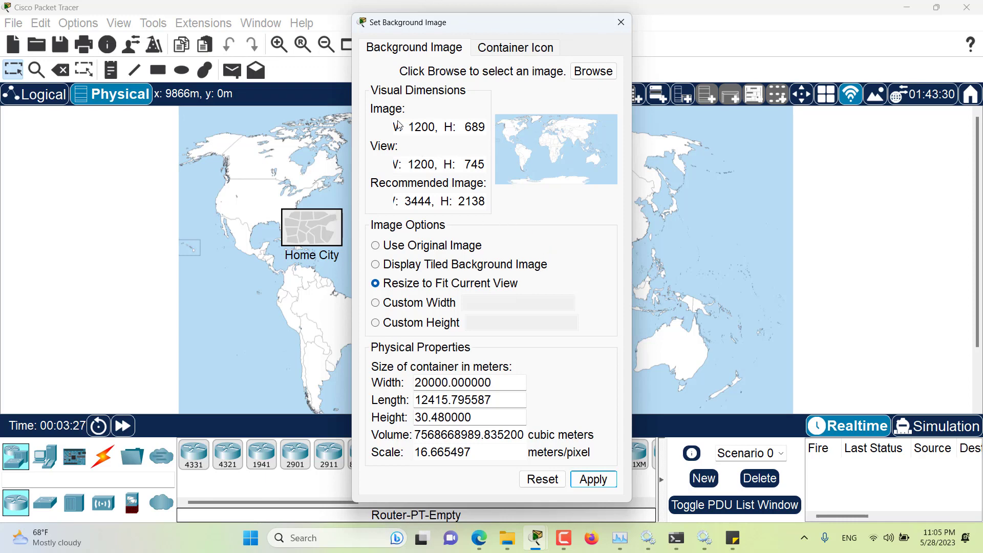
left_click_drag(416, 131, 436, 132)
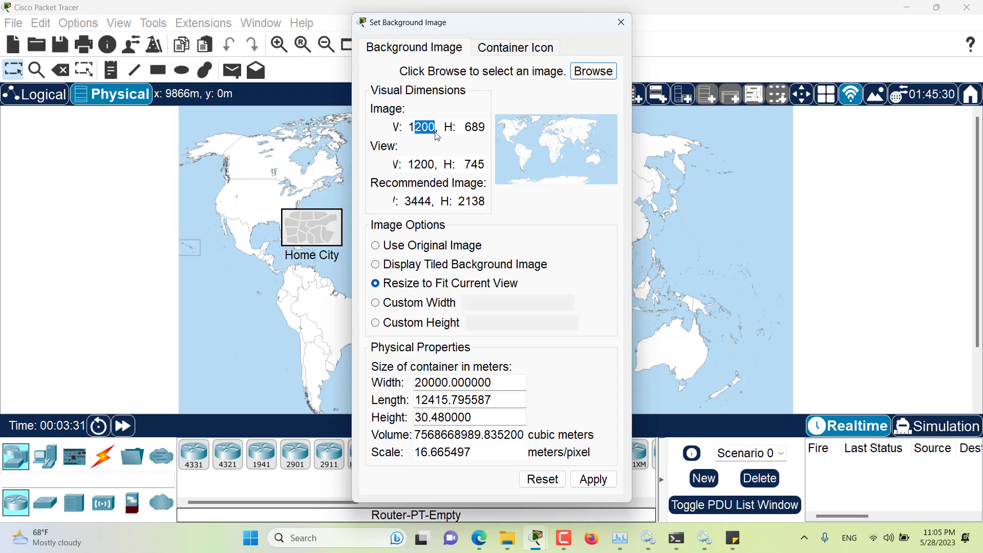
left_click_drag(465, 127, 489, 128)
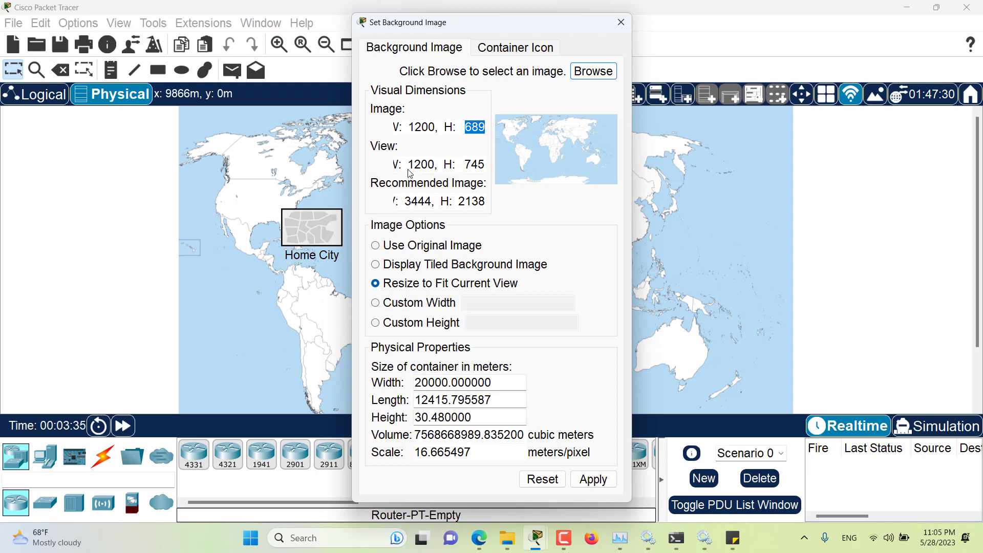
left_click_drag(407, 172, 438, 171)
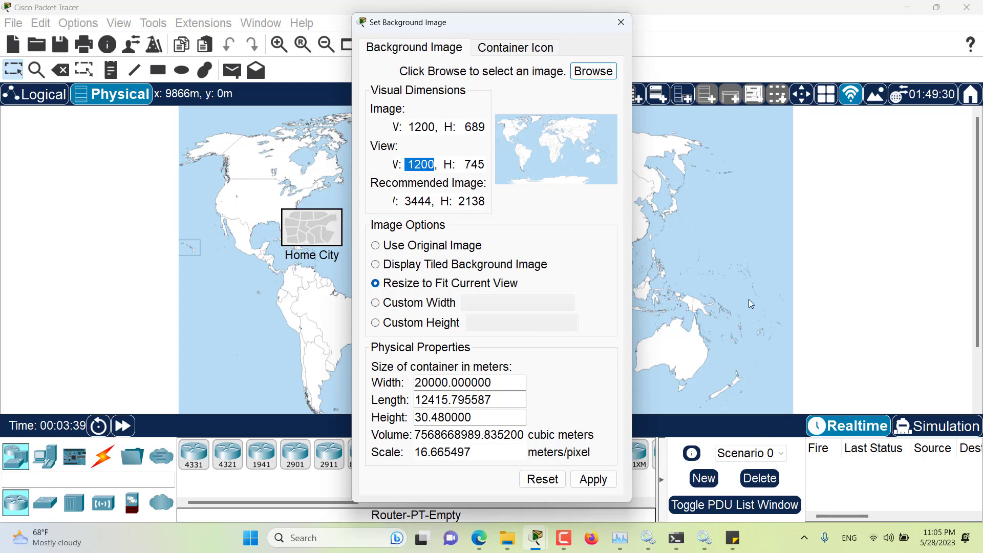
left_click_drag(453, 165, 482, 171)
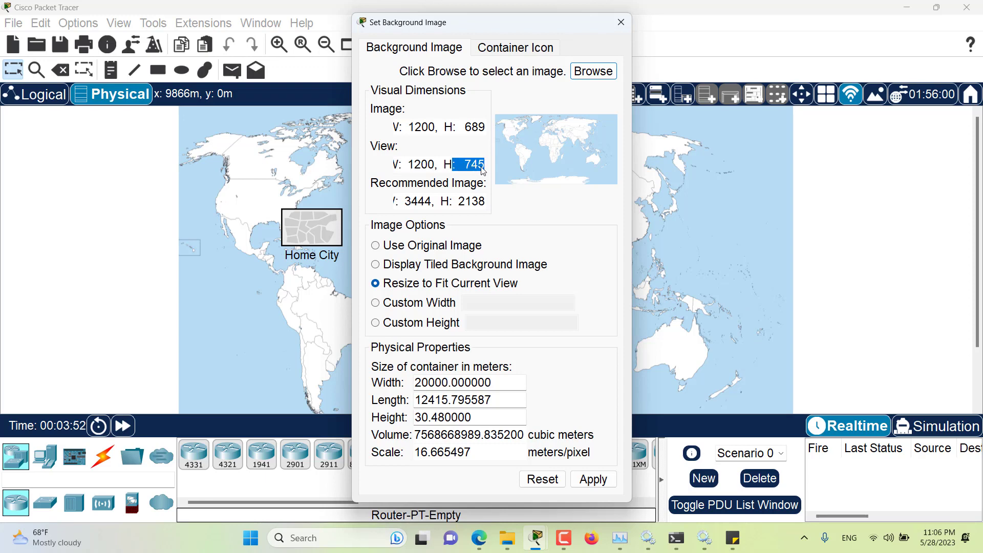
mouse_move(465, 130)
left_mouse_down()
mouse_move(489, 124)
mouse_move(478, 132)
left_mouse_up()
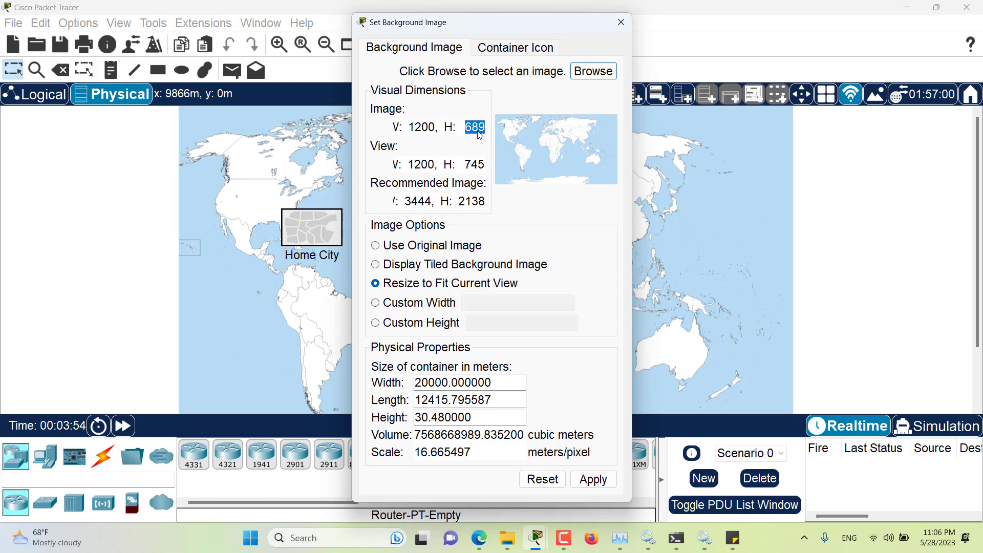
left_click(477, 131)
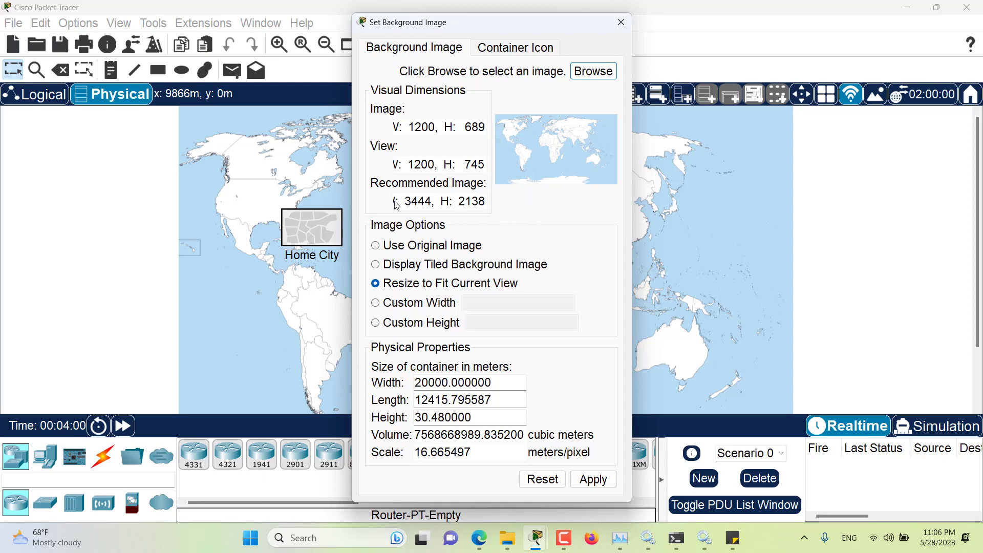
mouse_move(399, 202)
left_mouse_down()
mouse_move(478, 202)
mouse_move(380, 202)
left_mouse_up()
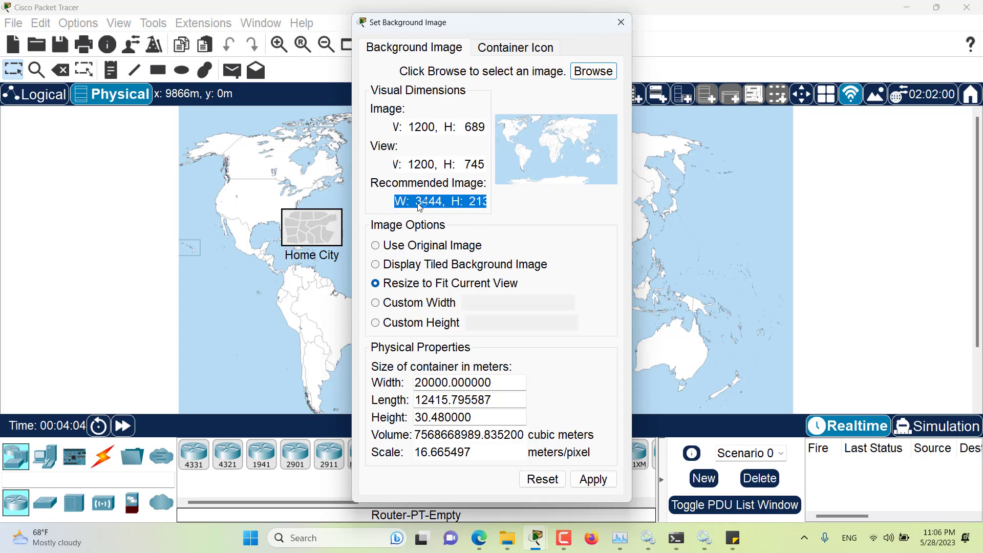
left_click(461, 204)
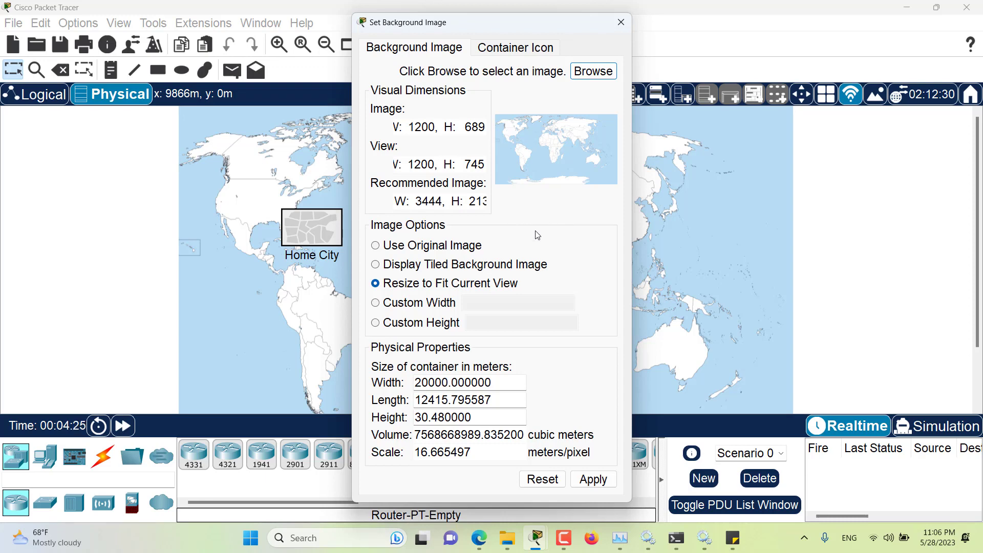
Try applying a custom background size, entering a width of 3444 and a height of 2138
left_click(375, 302)
left_click(491, 304)
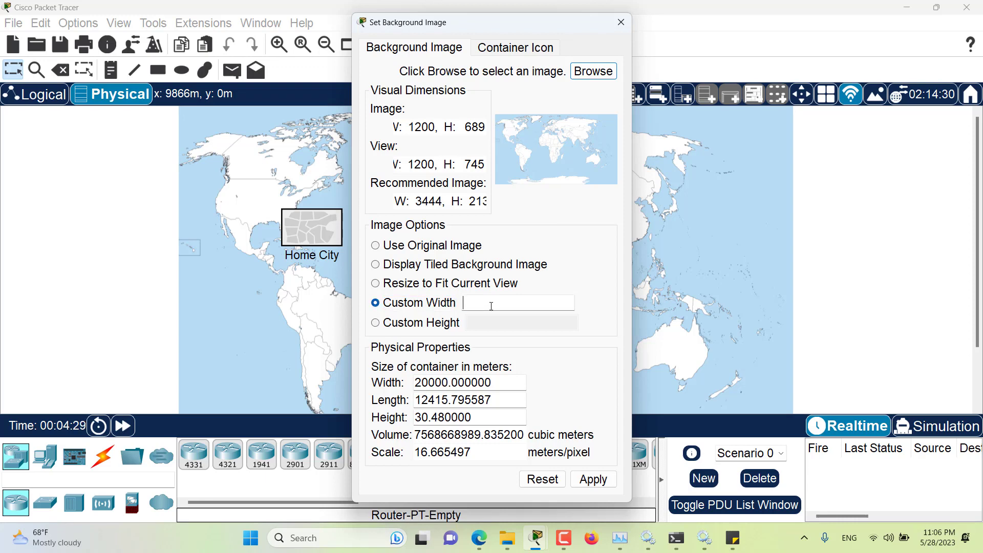
type("3444")
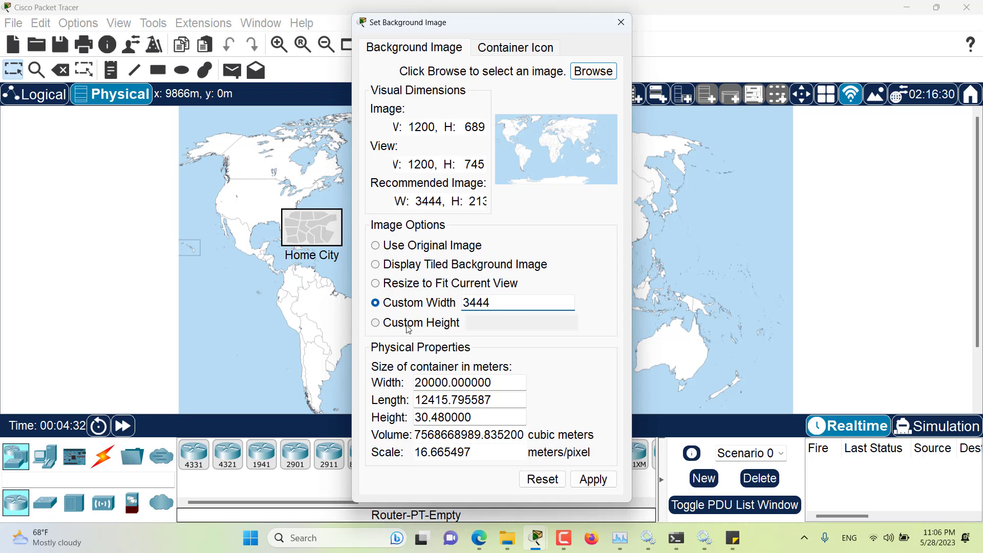
left_click(375, 323)
left_click(506, 323)
double_click(506, 323)
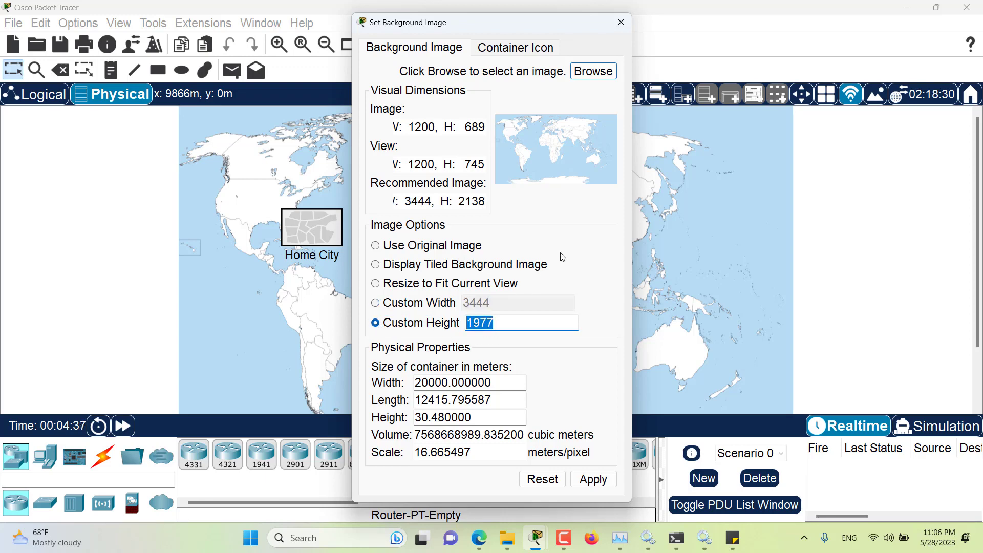
type("2138")
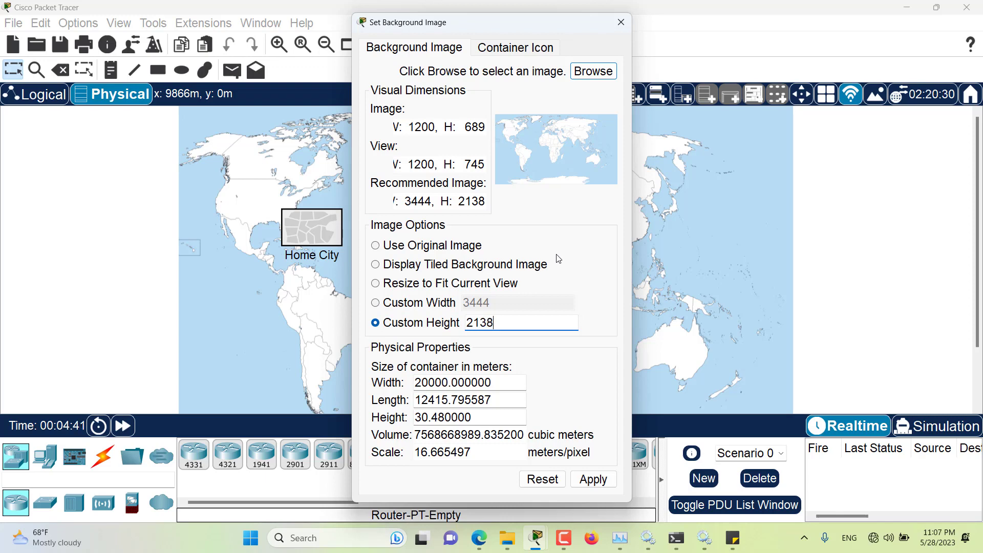
left_click(593, 480)
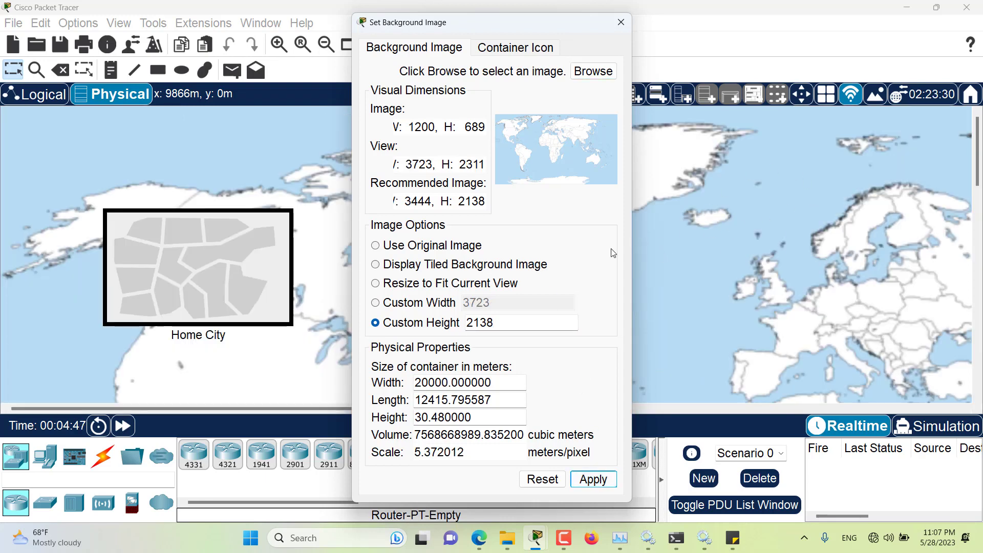
Reapply the world map with Use Original Image and move the dialog aside to expose the map
left_click(380, 248)
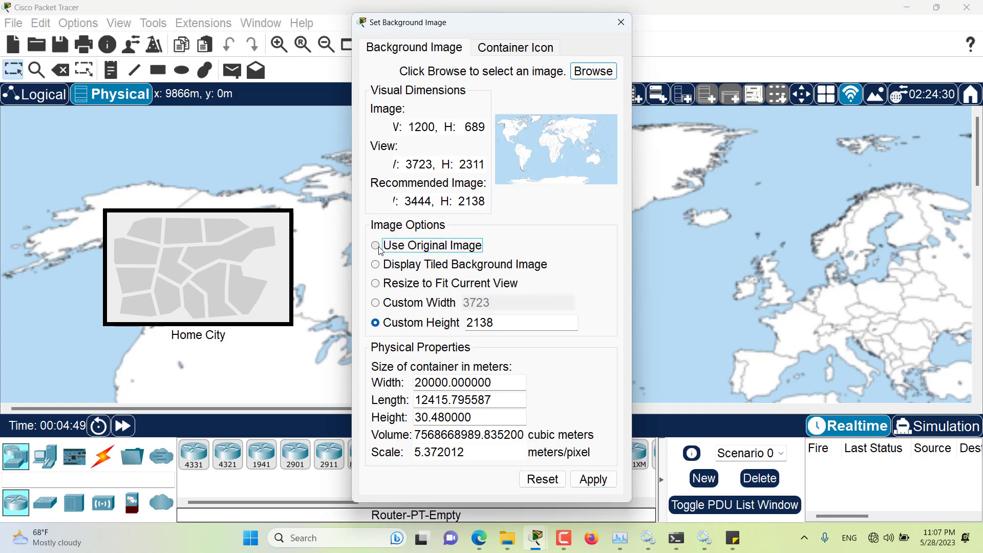
left_click(593, 479)
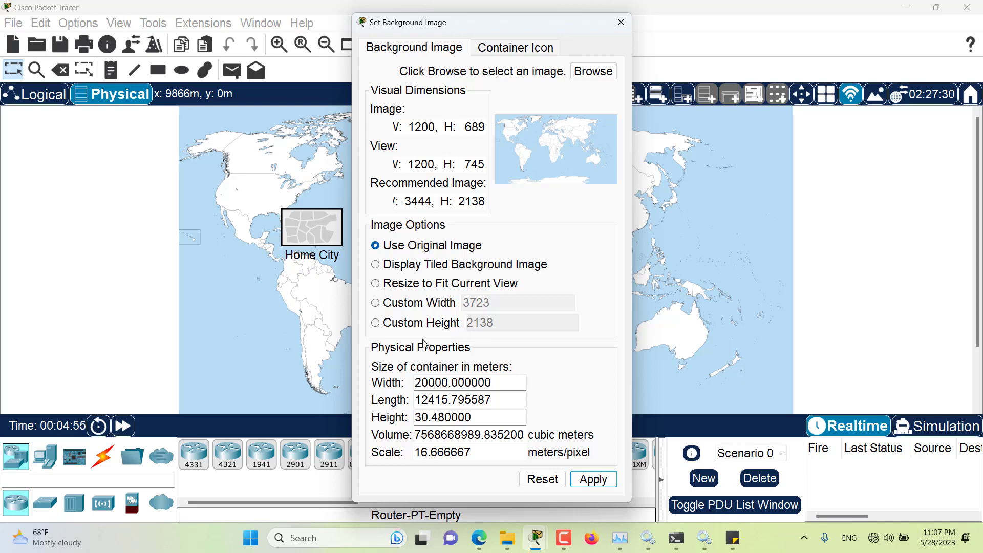
left_click_drag(438, 23, 684, 36)
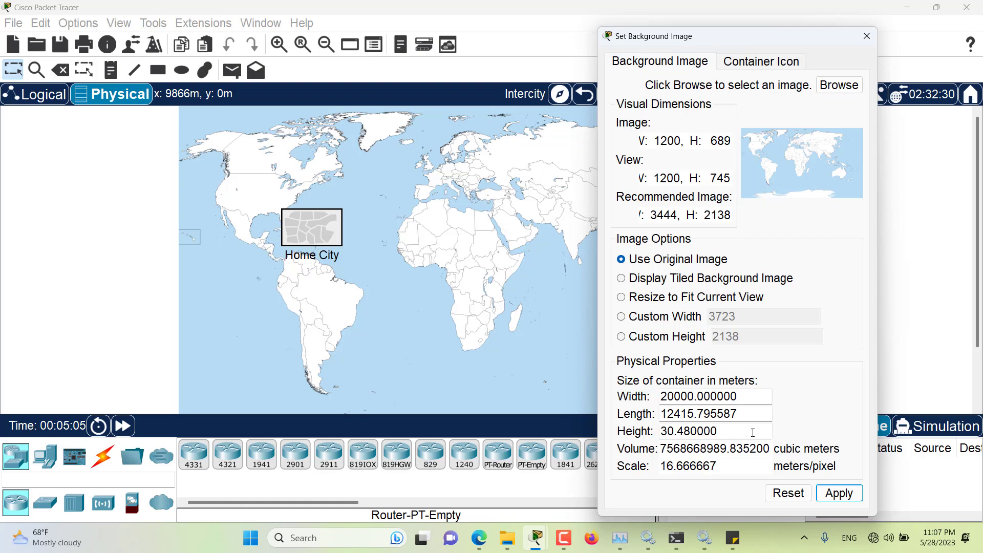
Examine the Intercity container's volume and meters-per-pixel scale, and close the background settings
left_click_drag(666, 457, 769, 455)
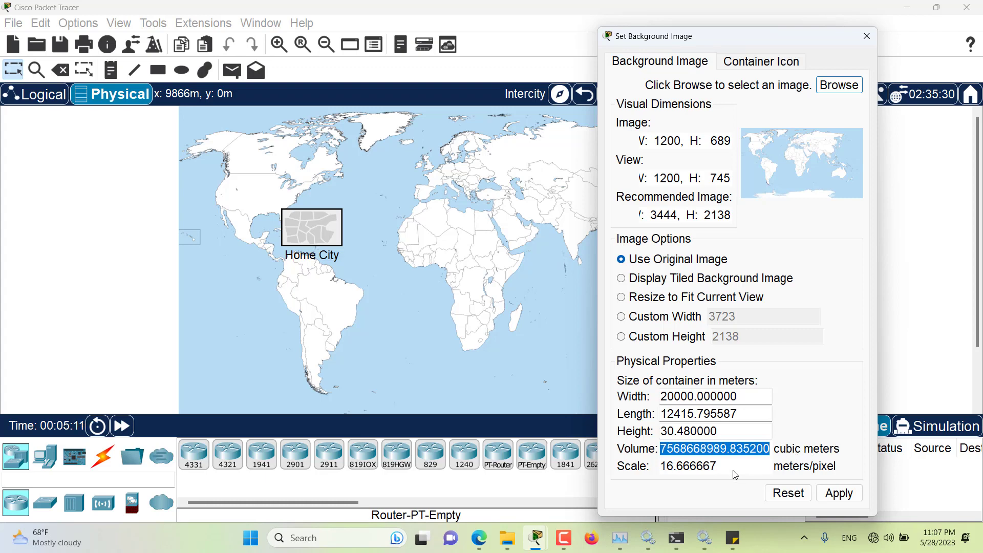
left_click_drag(717, 470, 686, 470)
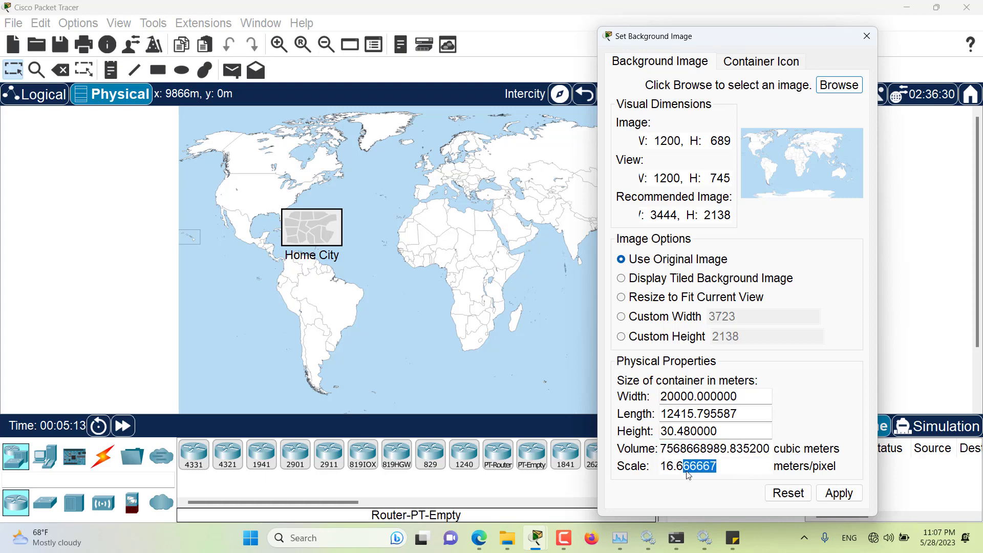
left_click(730, 475)
left_click(867, 36)
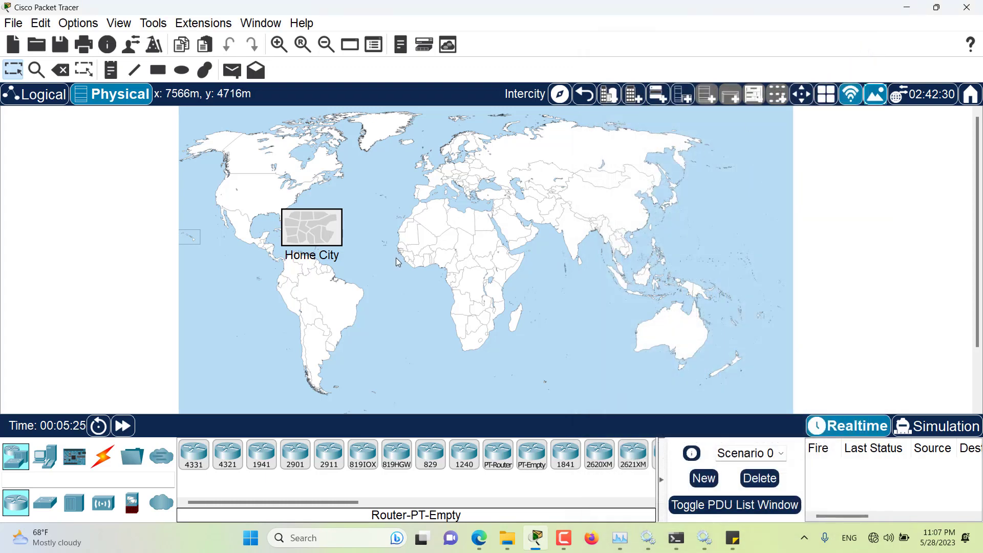
Enter Home City, examine the scale in its background image settings, and close them
left_click(309, 232)
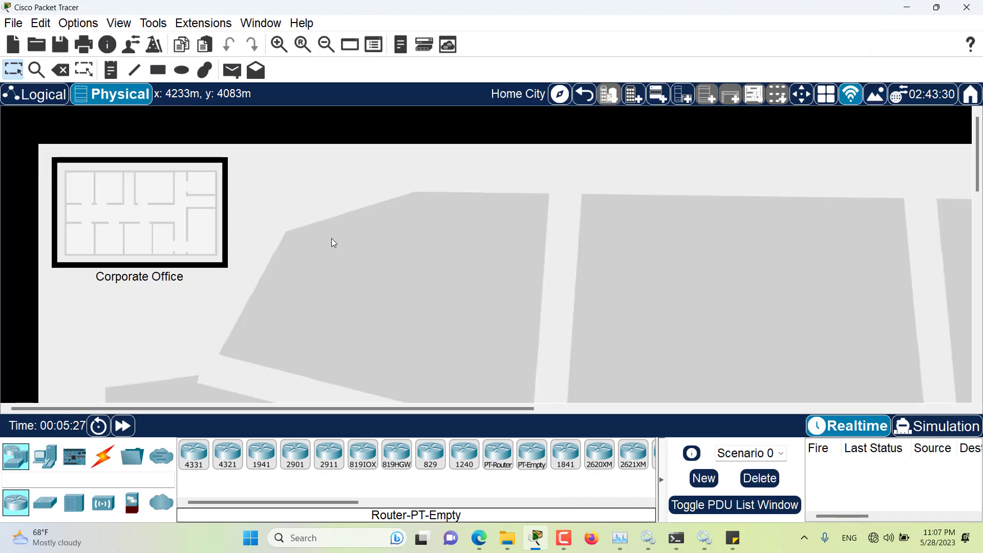
left_click(871, 102)
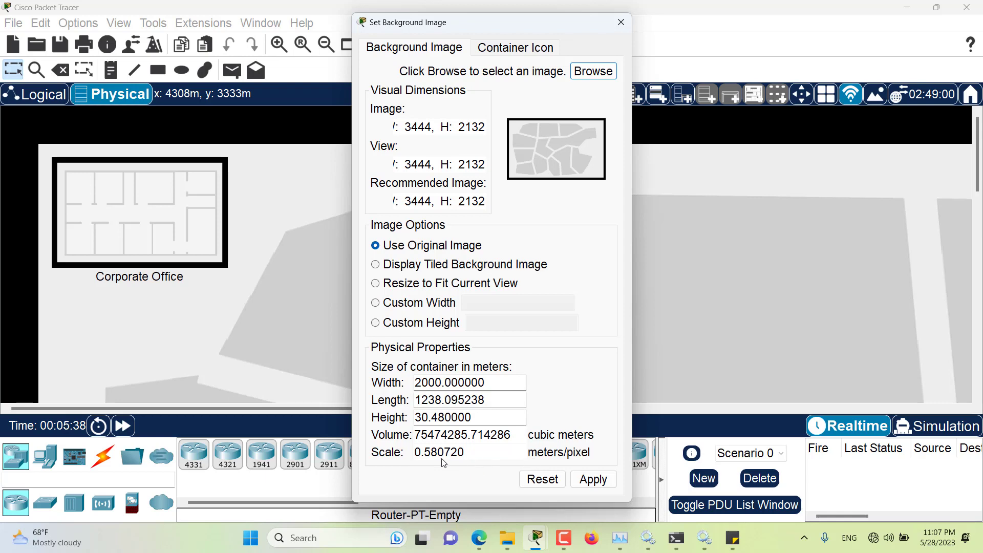
left_click_drag(425, 456, 451, 458)
left_click(465, 456)
left_click(471, 454)
left_click(621, 22)
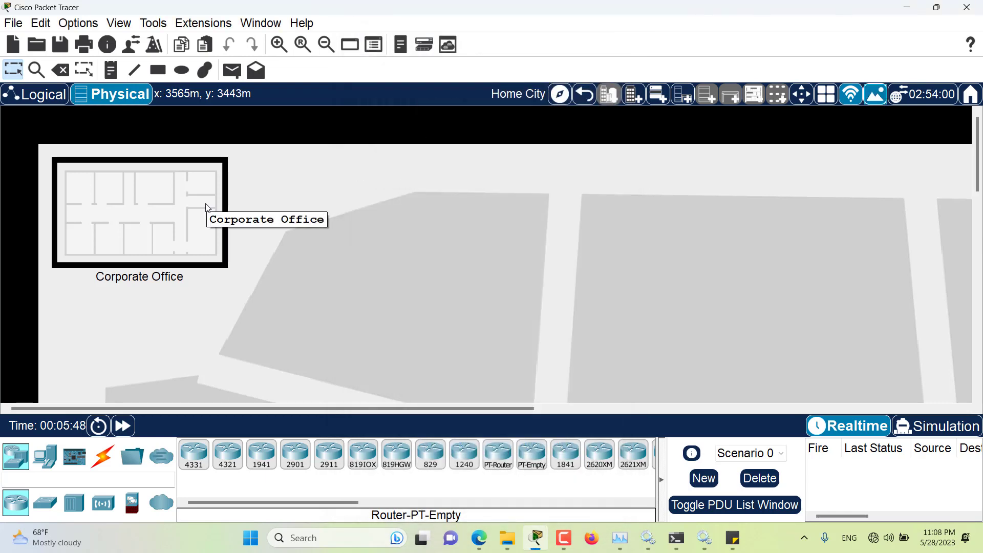
Enter the Corporate Office, examine the scale in its background image settings, and close them
left_click(207, 208)
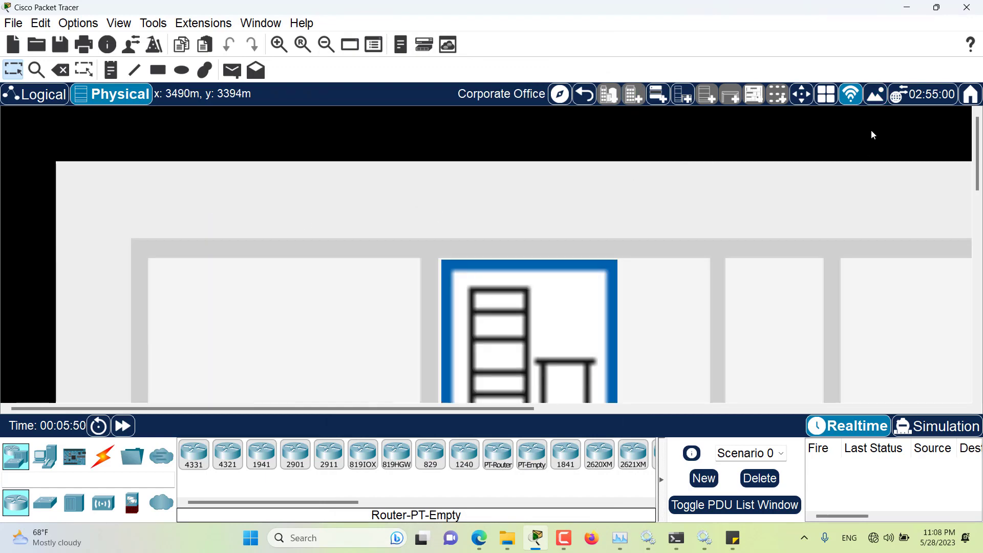
left_click(875, 94)
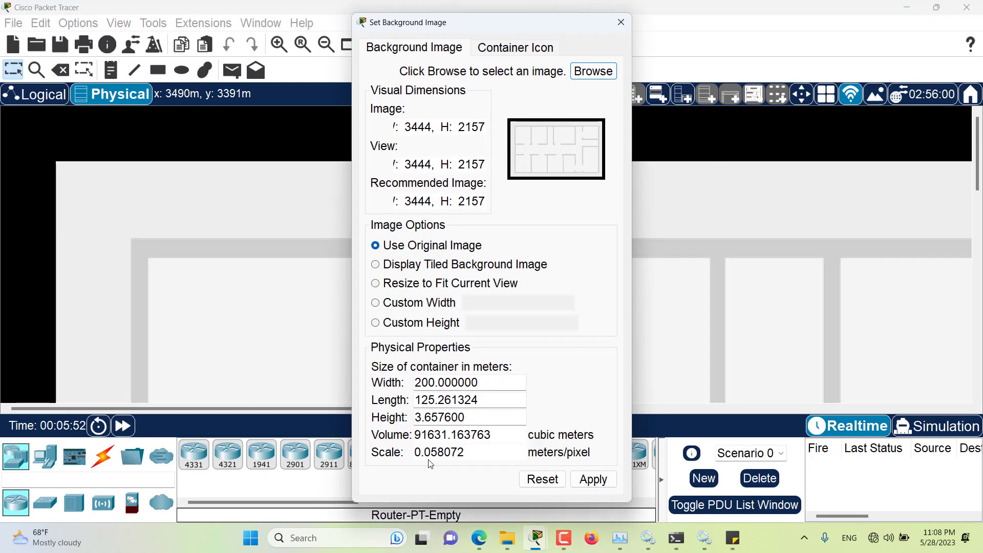
left_click_drag(418, 457, 438, 458)
left_click(419, 459)
left_click_drag(424, 457, 437, 457)
left_click(522, 457)
left_click(620, 19)
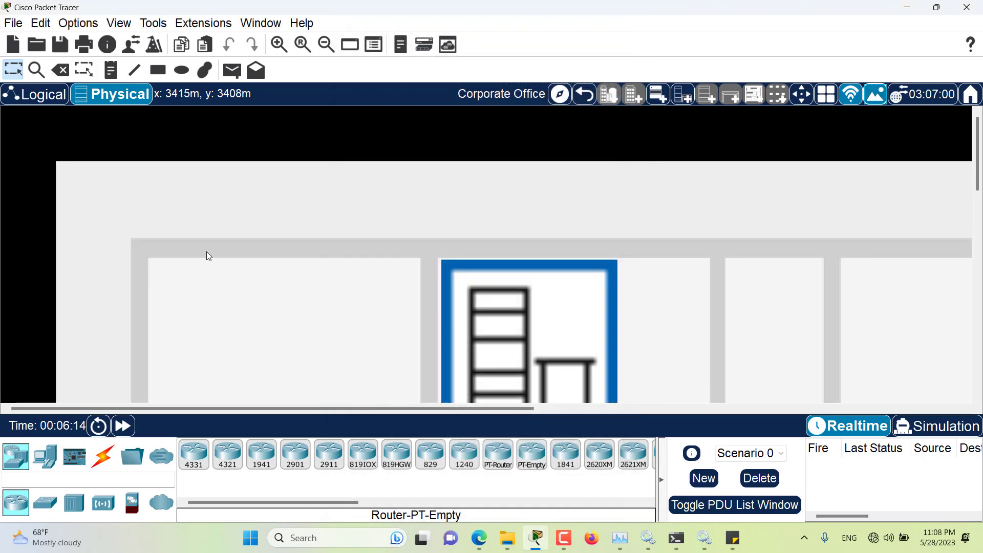
Switch to the logical workspace, reposition the note listing the recommended background sizes, and deselect it
left_click(36, 99)
left_click_drag(194, 227, 276, 173)
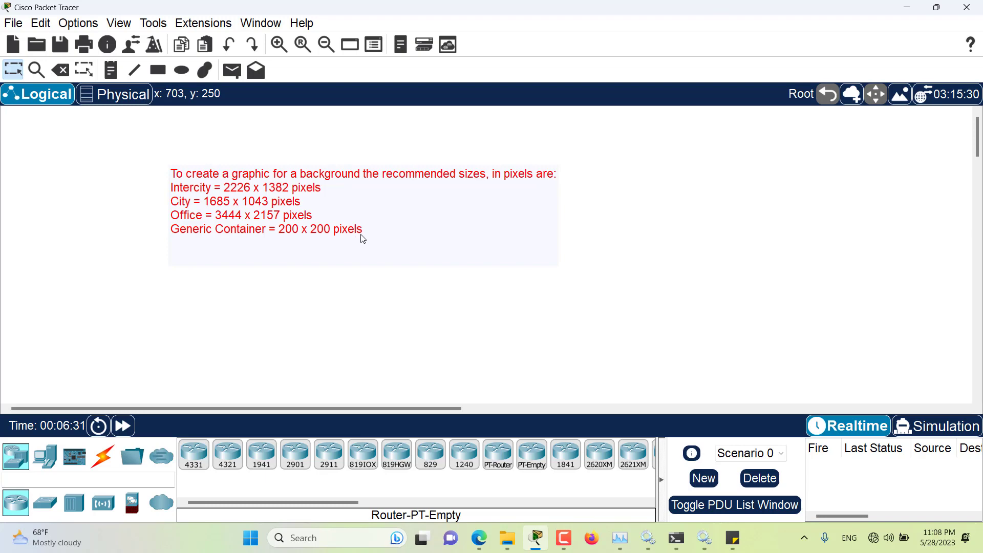
left_click_drag(333, 204, 354, 219)
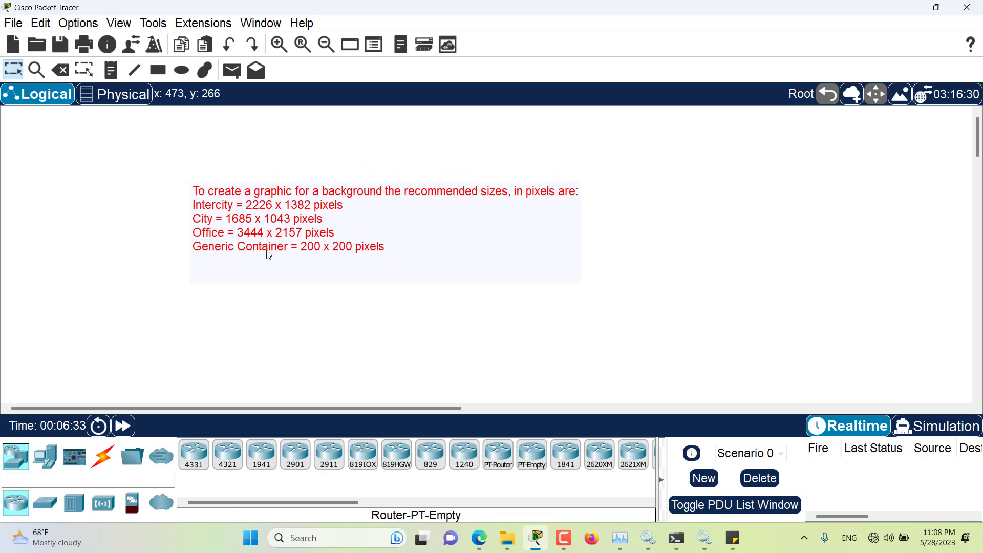
left_click(297, 147)
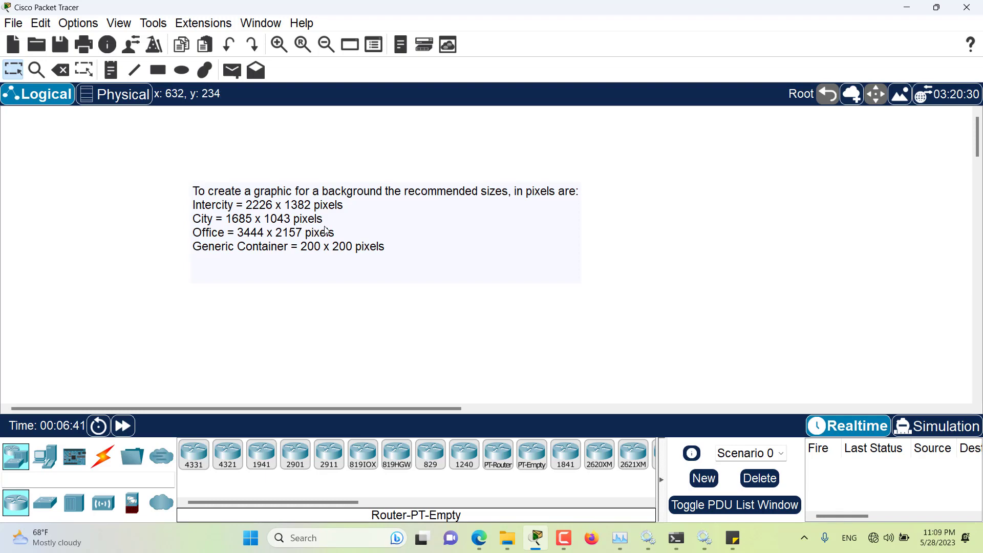
Return to the physical workspace and go back up from the Corporate Office to the Intercity level
left_click(123, 97)
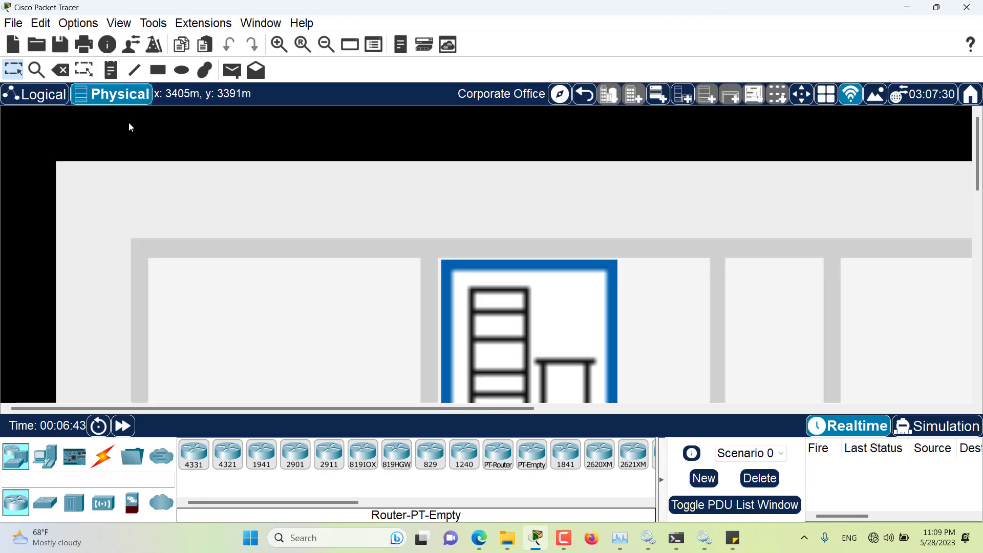
left_click(584, 94)
left_click(584, 93)
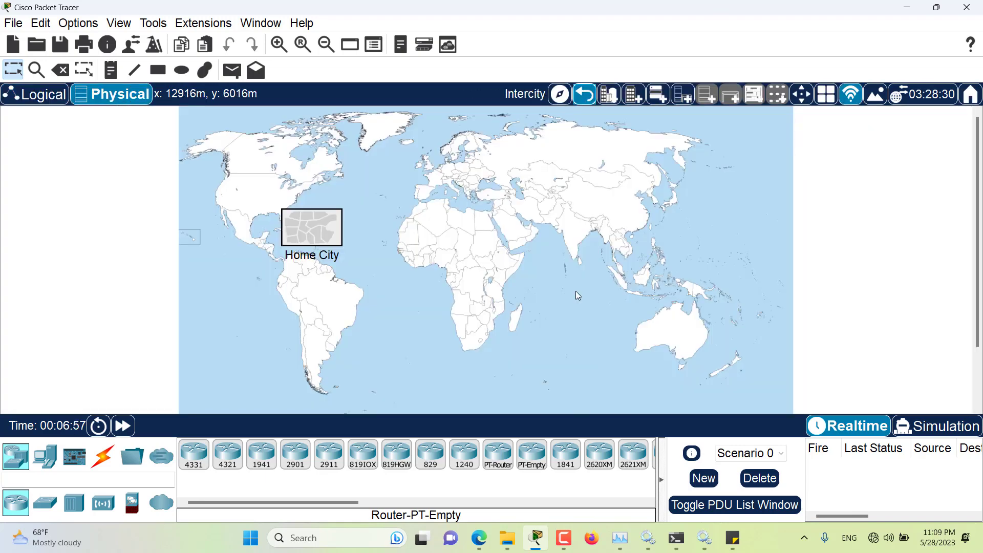